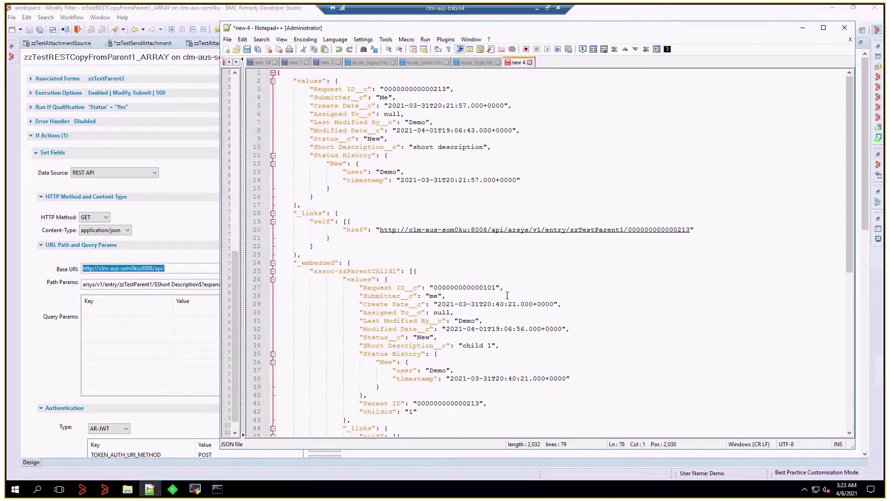
- Review the JSON response's parent values object and its _links section in Notepad++
click(284, 73)
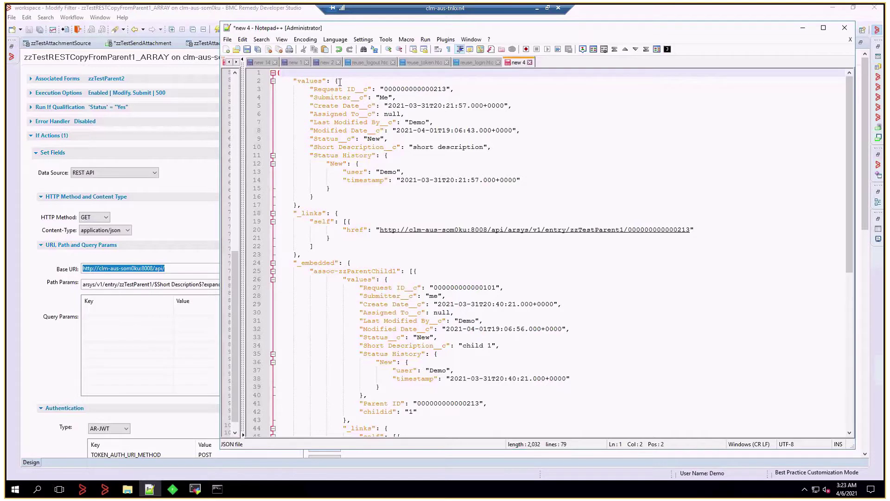
click(342, 81)
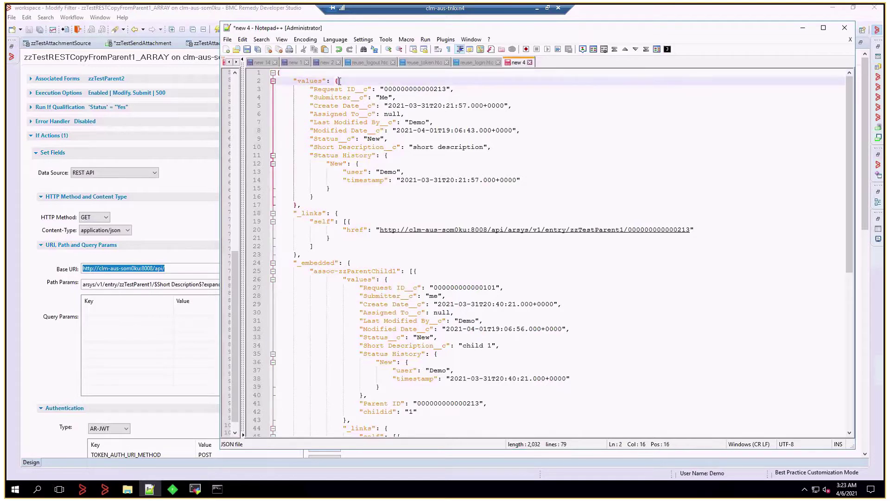
click(293, 74)
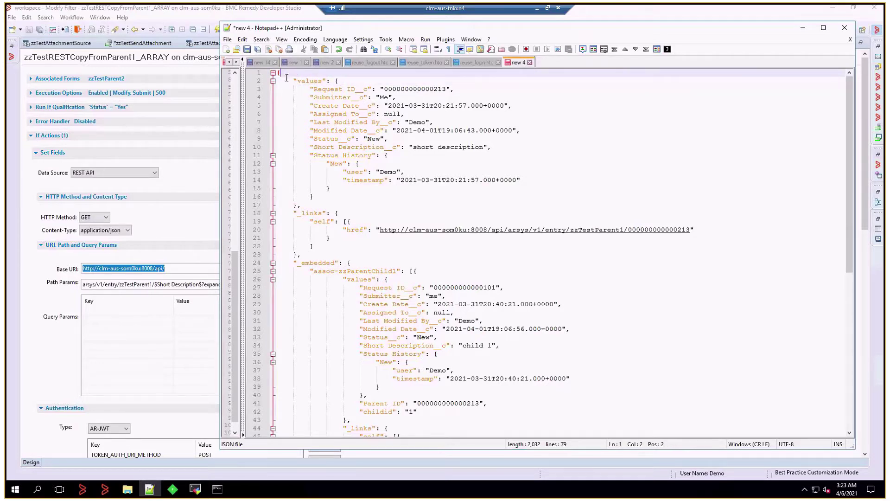
click(342, 82)
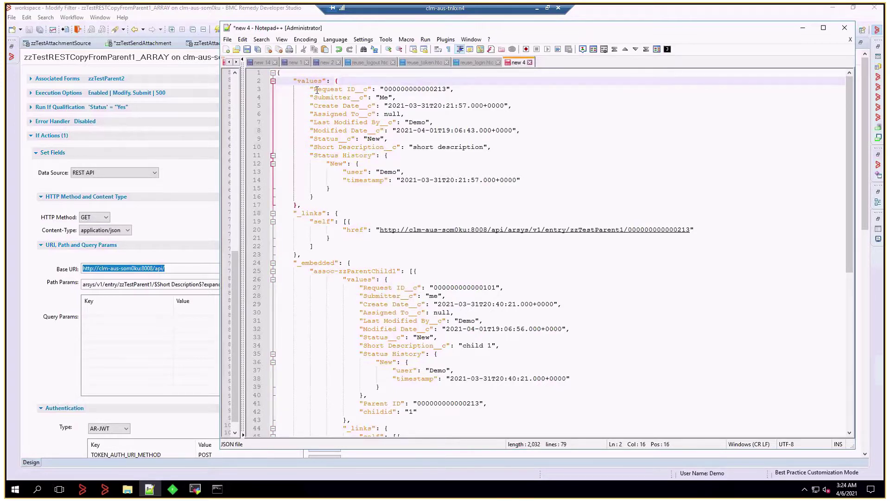
drag(311, 89, 397, 161)
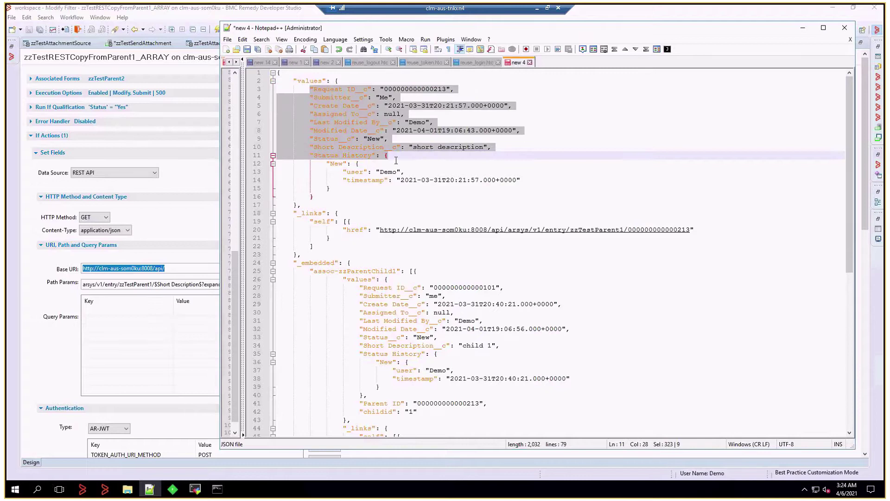
click(397, 161)
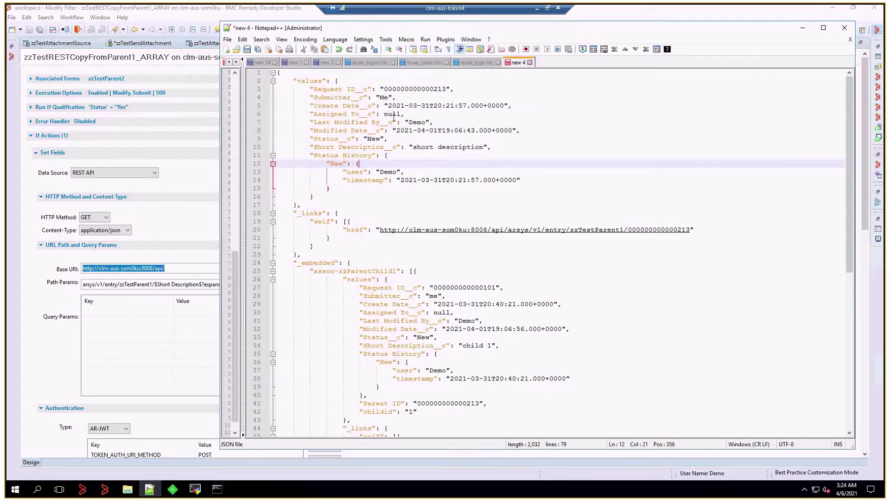
click(341, 82)
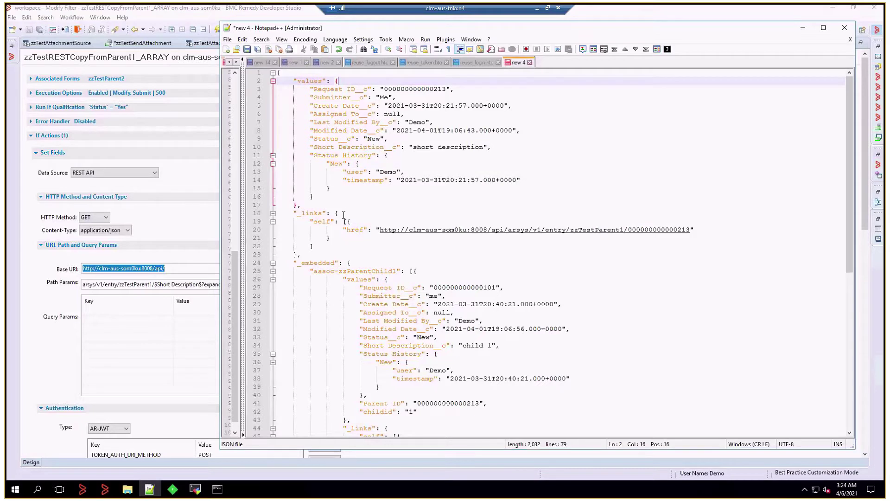
click(344, 215)
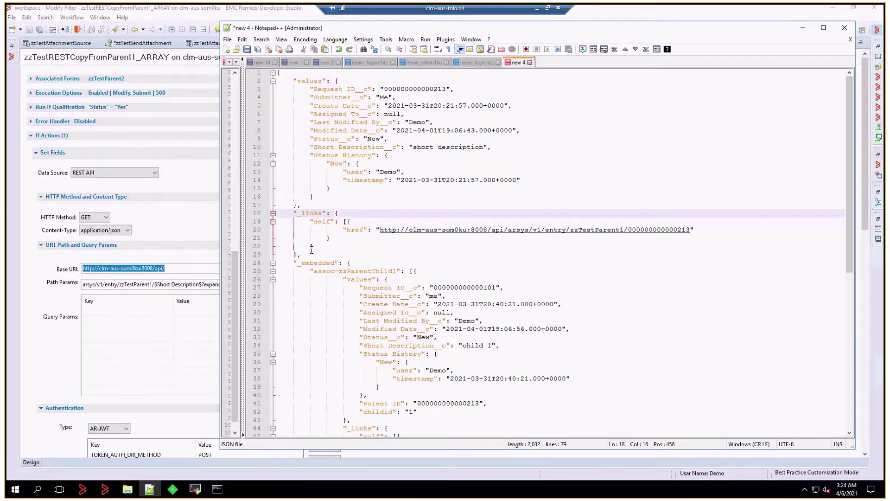
- Walk through the _embedded zzParentChild1 array's two child records, then bring back the Remedy filter
click(355, 267)
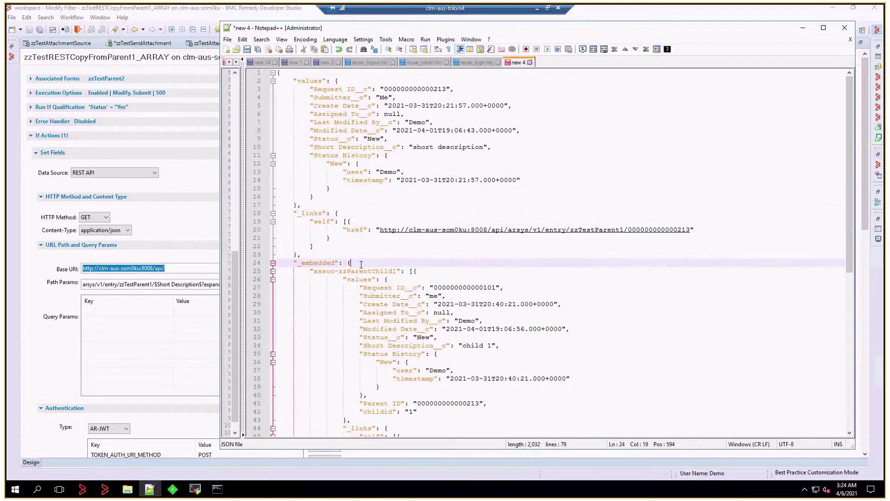
double_click(324, 270)
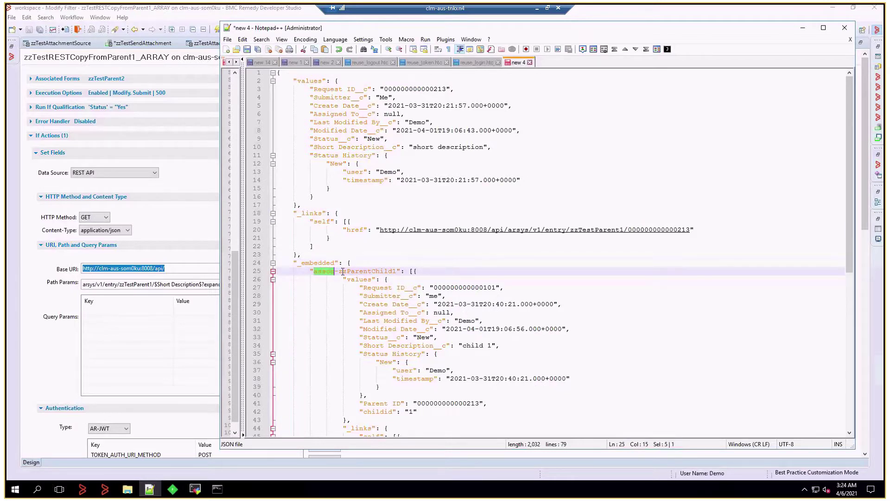
click(398, 271)
scroll(414, 272, down, 4)
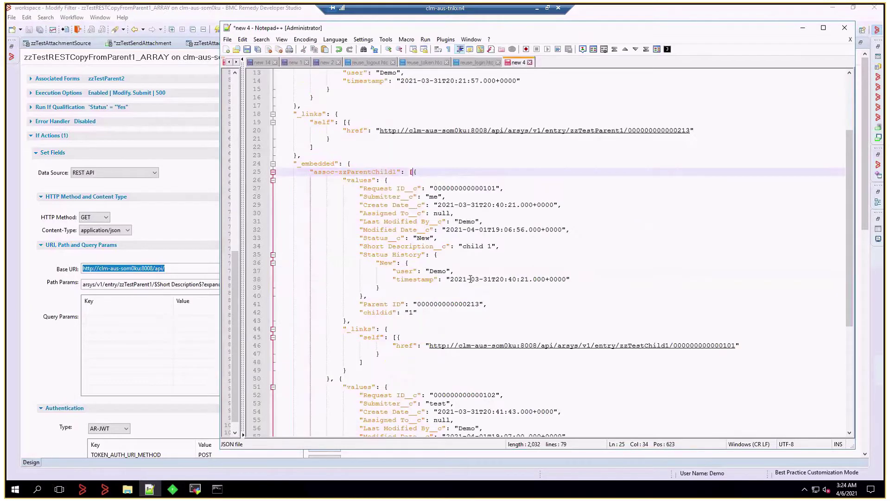
click(417, 172)
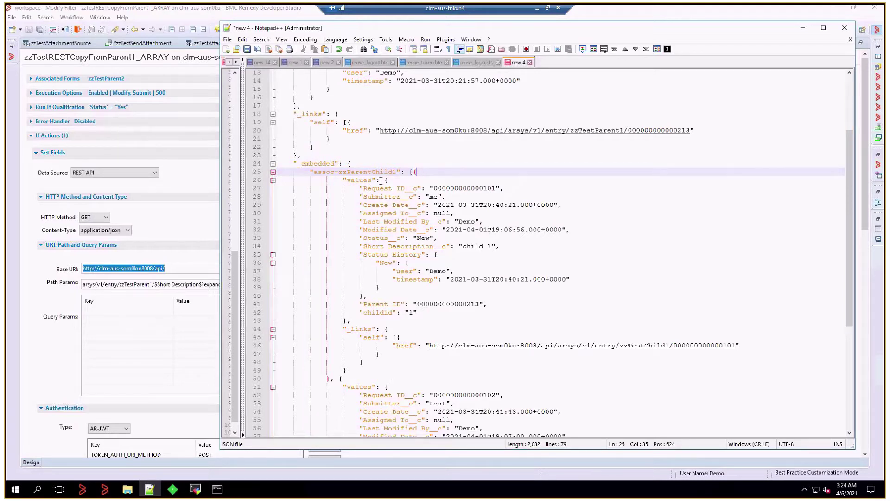
key(Down)
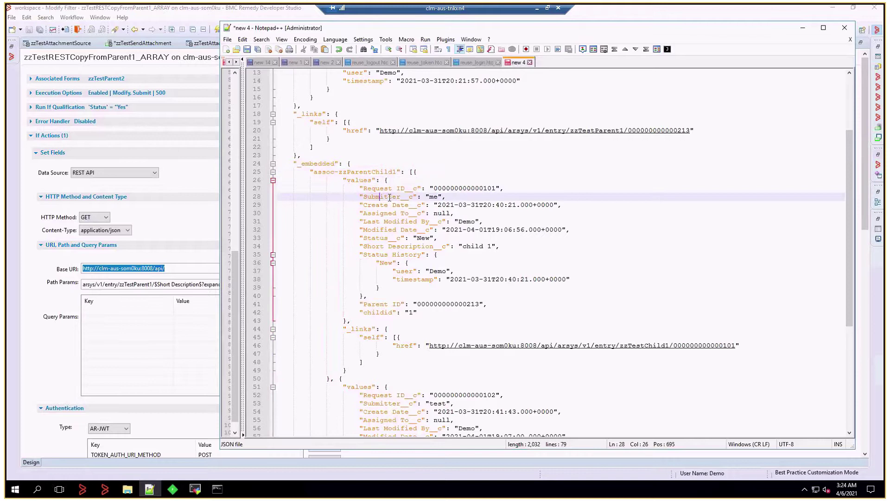
click(407, 238)
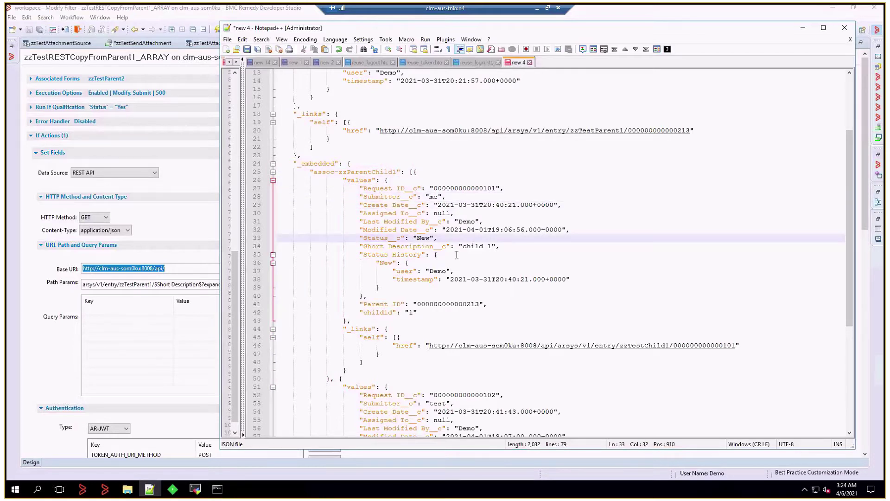
click(419, 173)
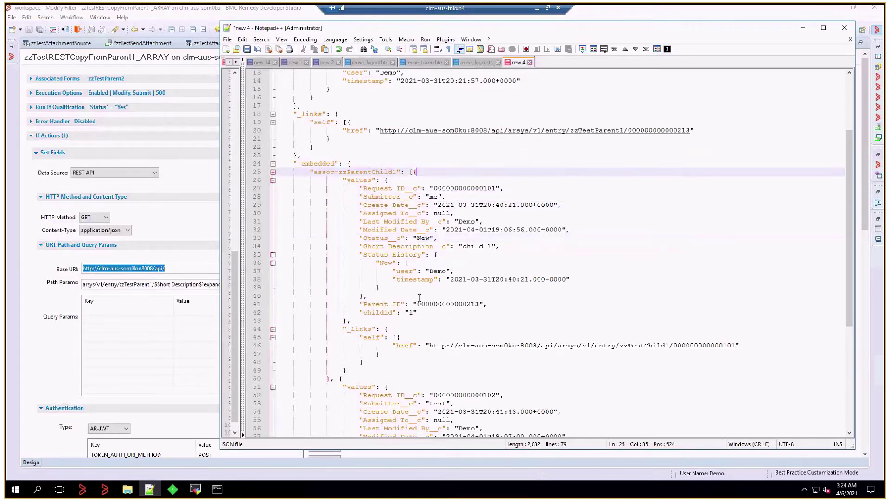
click(455, 379)
scroll(454, 365, down, 7)
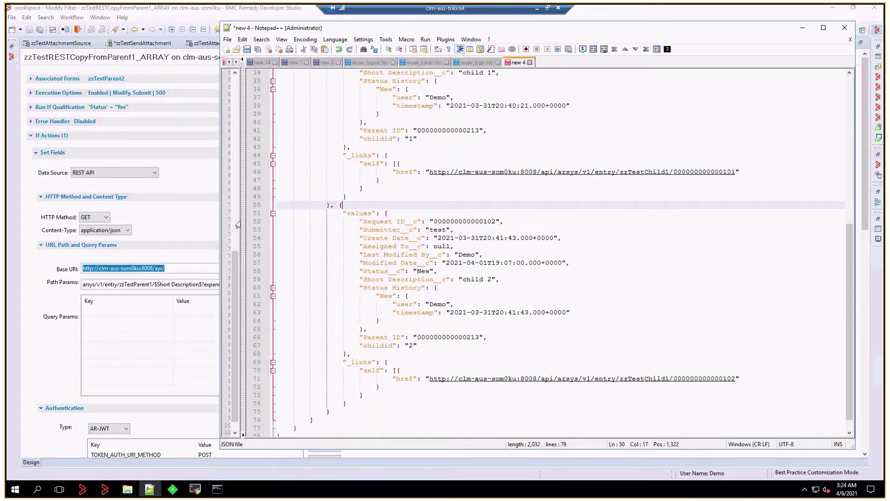
click(201, 214)
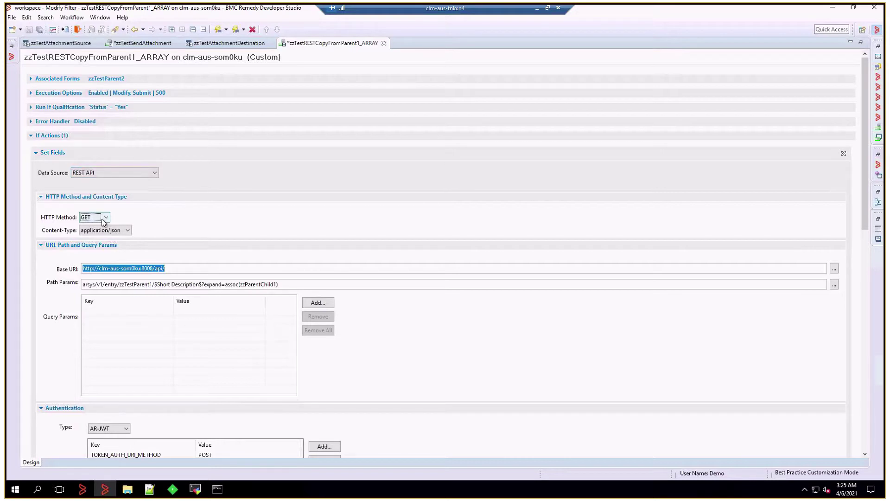
click(169, 268)
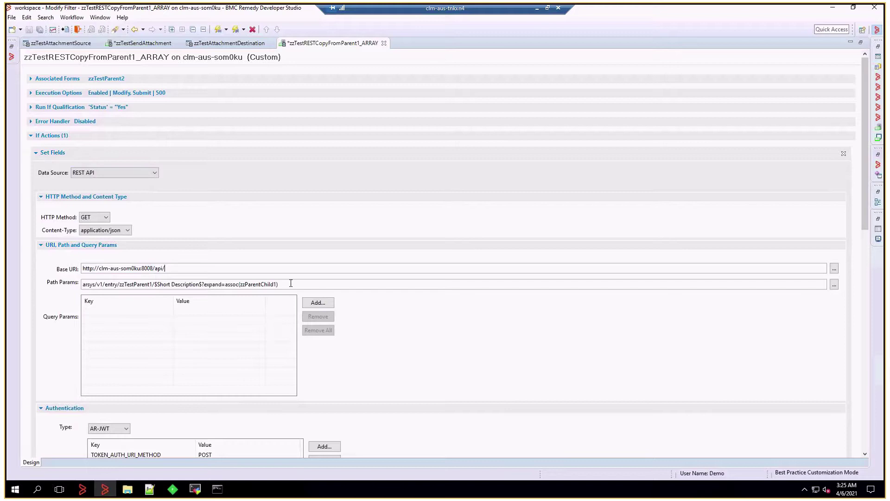
drag(292, 285, 89, 305)
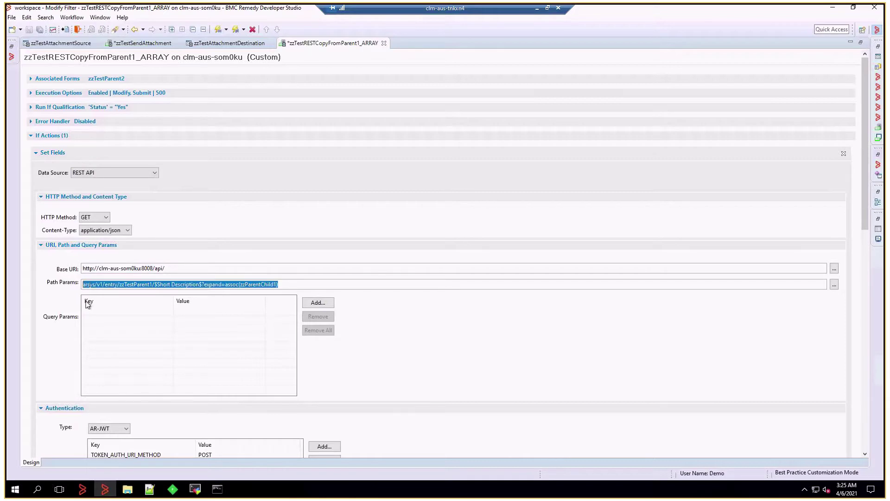
click(155, 284)
drag(155, 284, 203, 282)
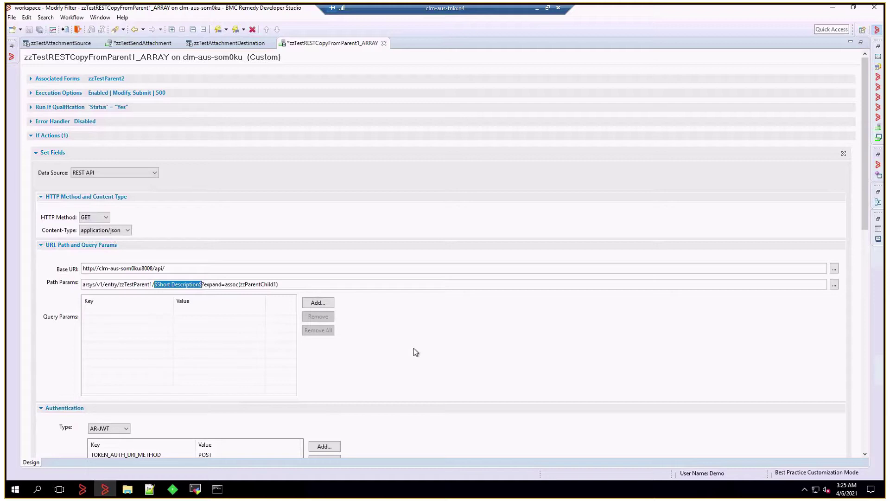
- Collapse the authentication settings and inspect the first mapping row's parent Short Description JSON key
scroll(415, 352, down, 3)
scroll(417, 355, down, 2)
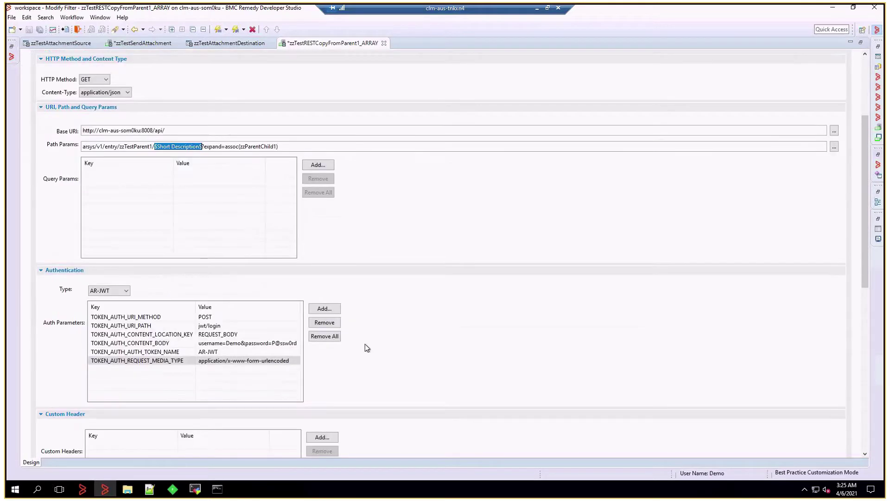
click(42, 272)
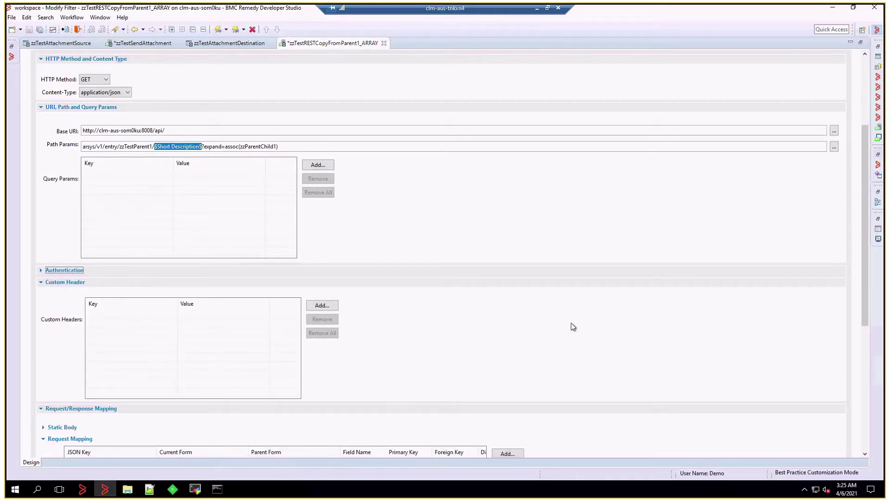
scroll(572, 325, down, 6)
scroll(649, 325, down, 2)
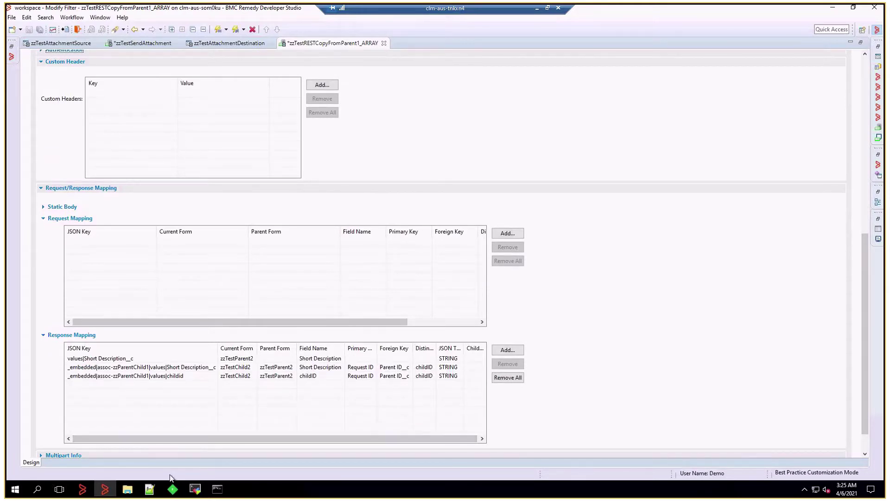
click(90, 358)
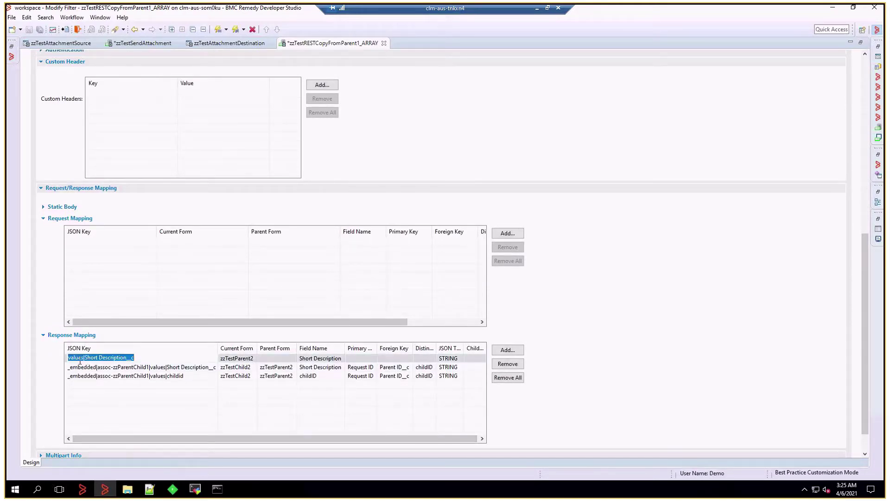
click(84, 358)
double_click(83, 358)
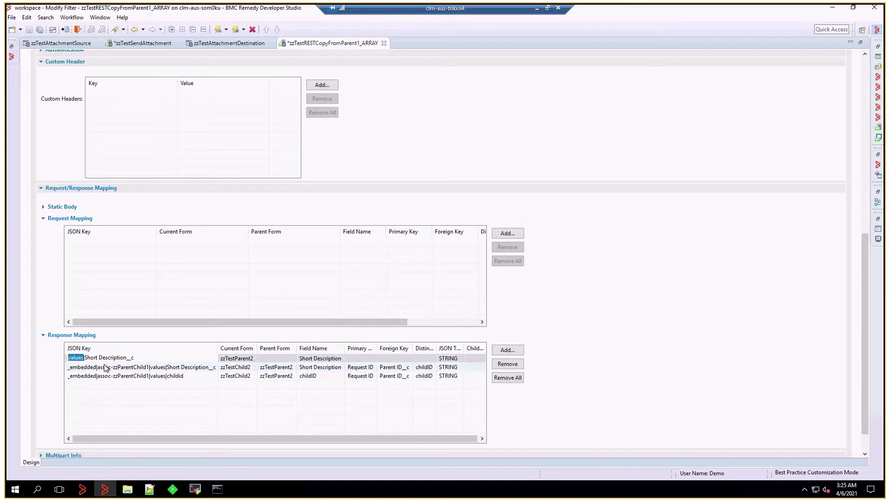
drag(85, 358, 134, 359)
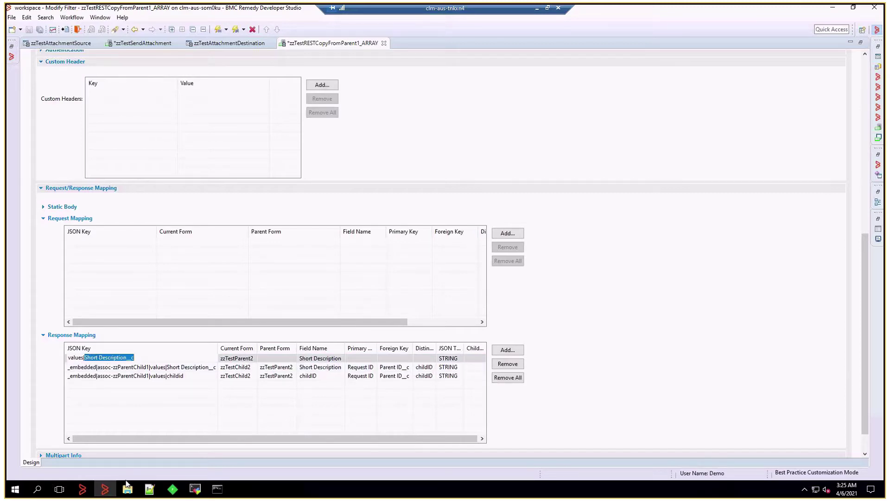
- Bookmark and select the parent's Short Description line in the Notepad++ JSON response
click(149, 487)
scroll(457, 241, up, 11)
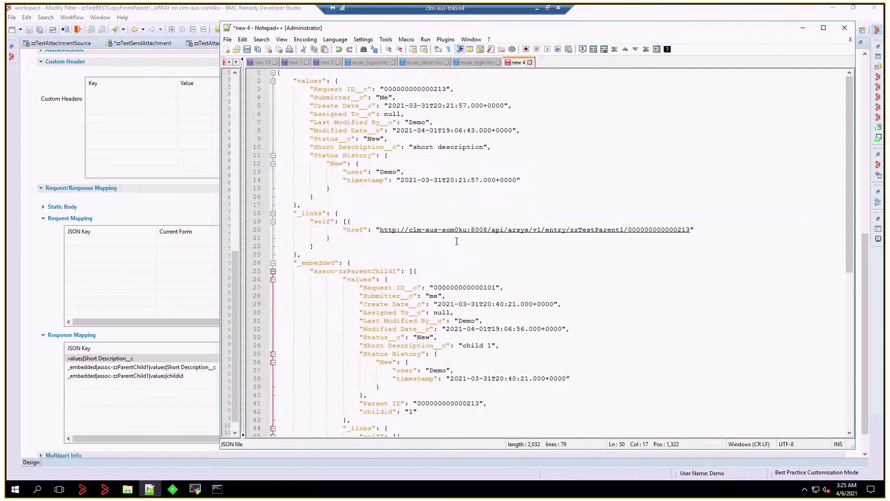
click(264, 148)
drag(310, 147, 485, 148)
- Widen the Field Name and JSON Key columns so the child Short Description key shows fully
click(187, 338)
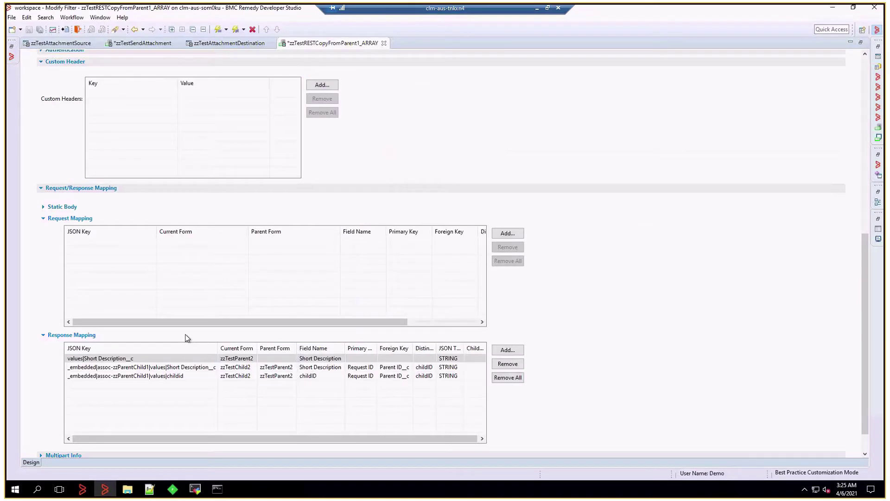
click(231, 359)
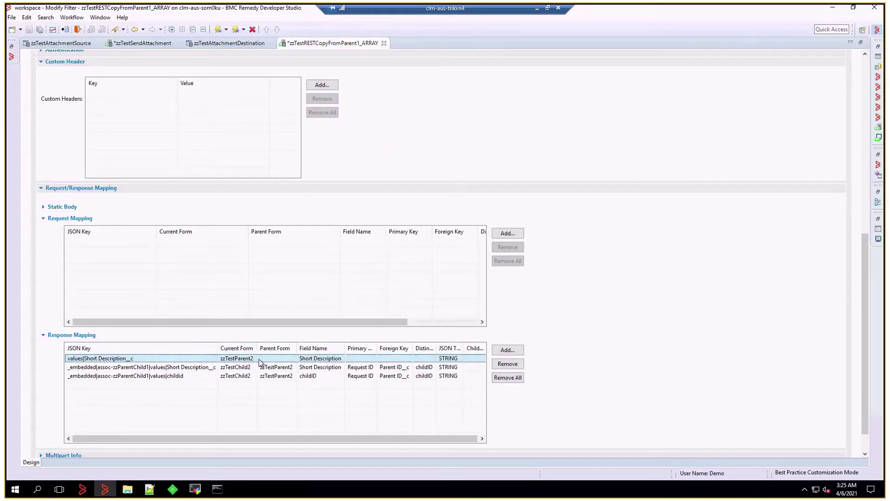
drag(342, 350, 354, 351)
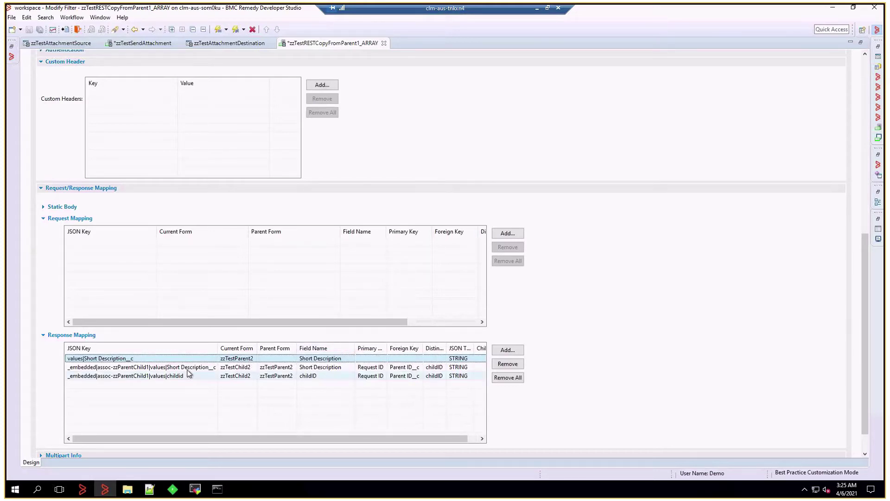
click(170, 366)
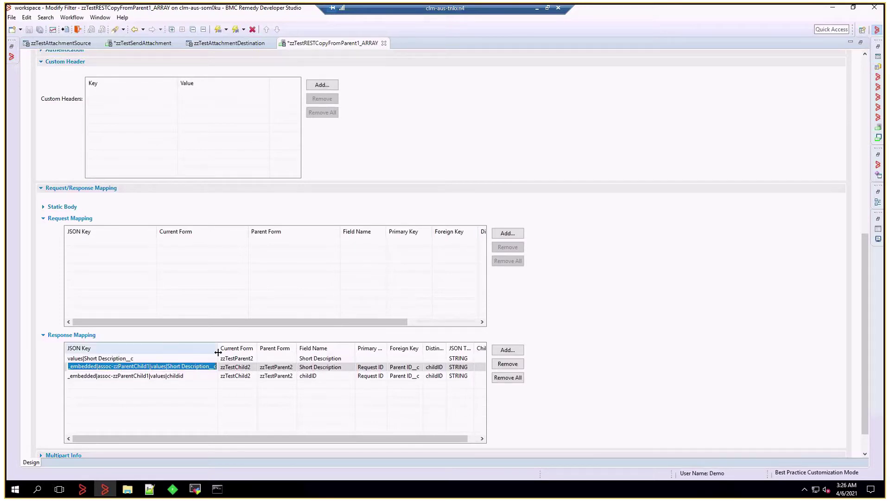
drag(218, 348, 230, 348)
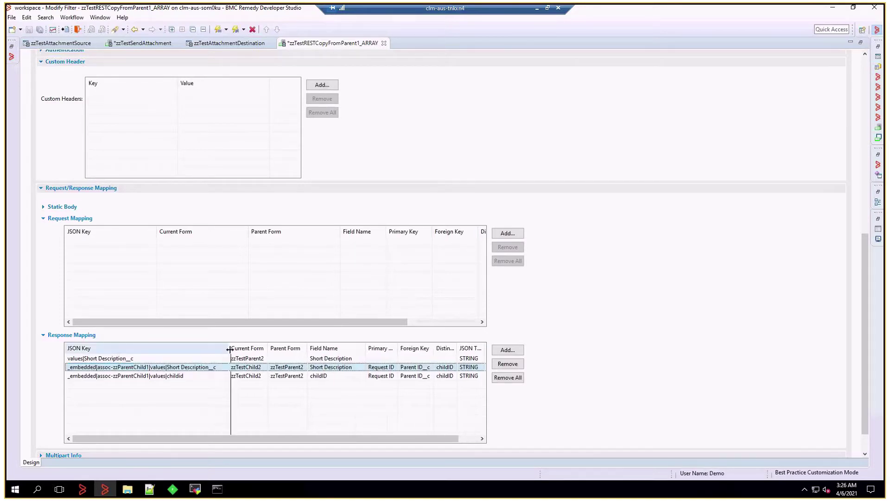
- Bookmark and select the Short Description lines 34 and 59 for child 1 and child 2, then return to Response Mapping
click(153, 493)
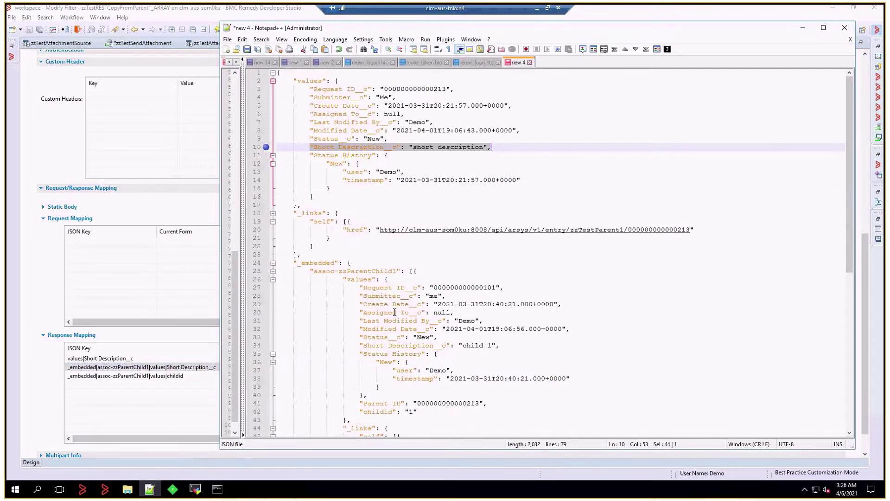
click(266, 346)
drag(360, 345, 500, 345)
scroll(439, 324, down, 7)
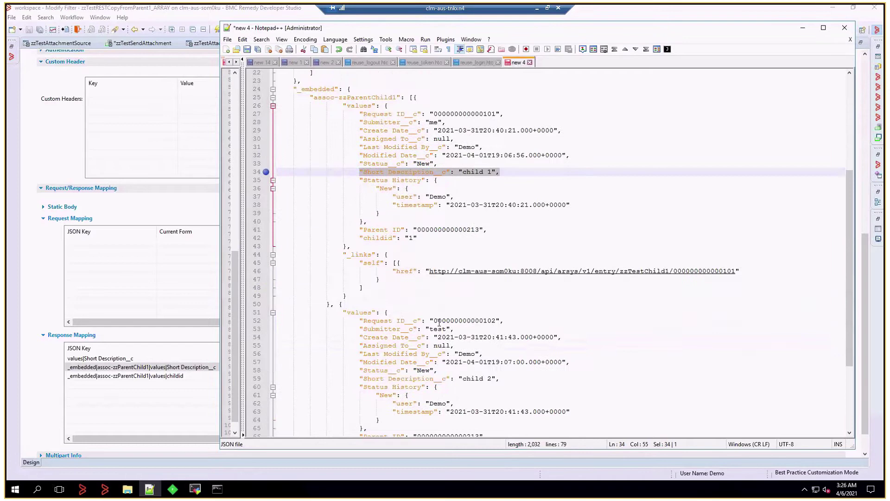
scroll(439, 323, down, 3)
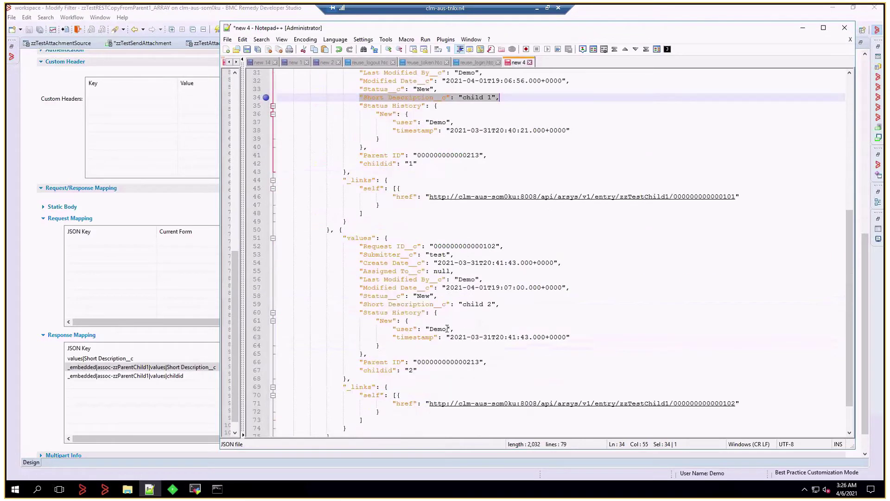
click(265, 304)
drag(360, 305, 505, 303)
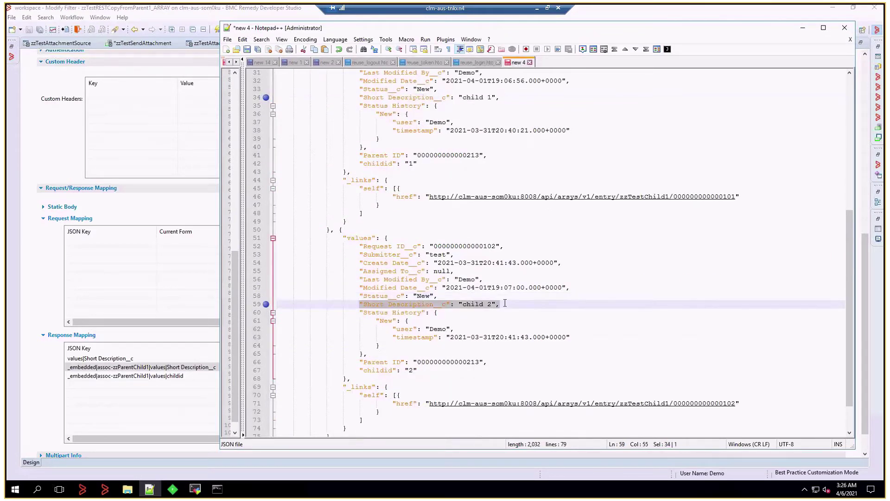
click(183, 336)
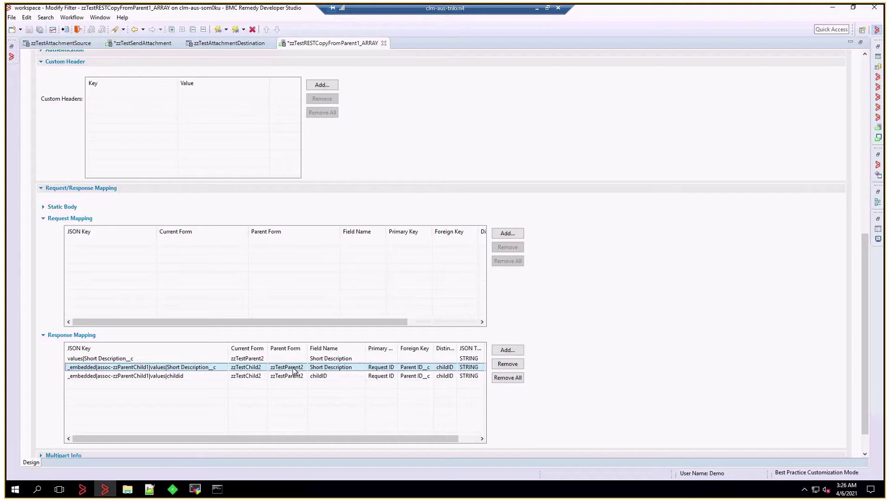
- Widen the Parent Form, Primary Key and Distinguishing Key columns and auto-fit JSON Type across the table
drag(308, 347, 315, 348)
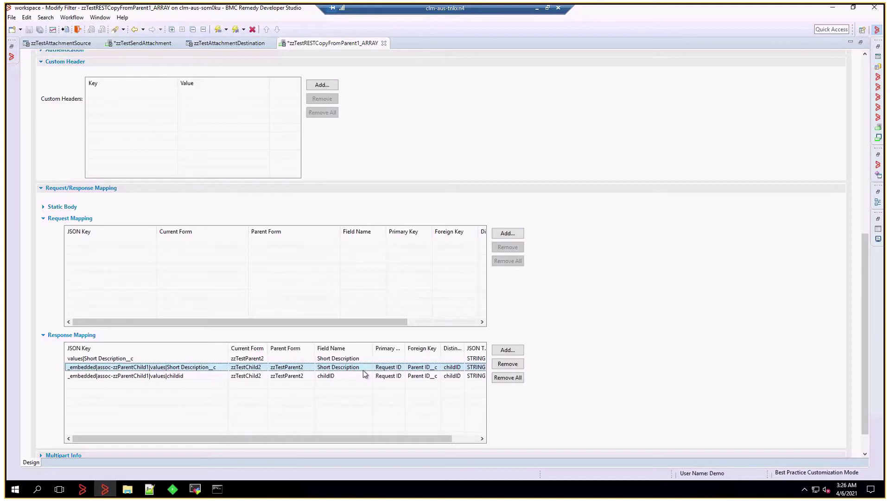
drag(413, 439, 475, 440)
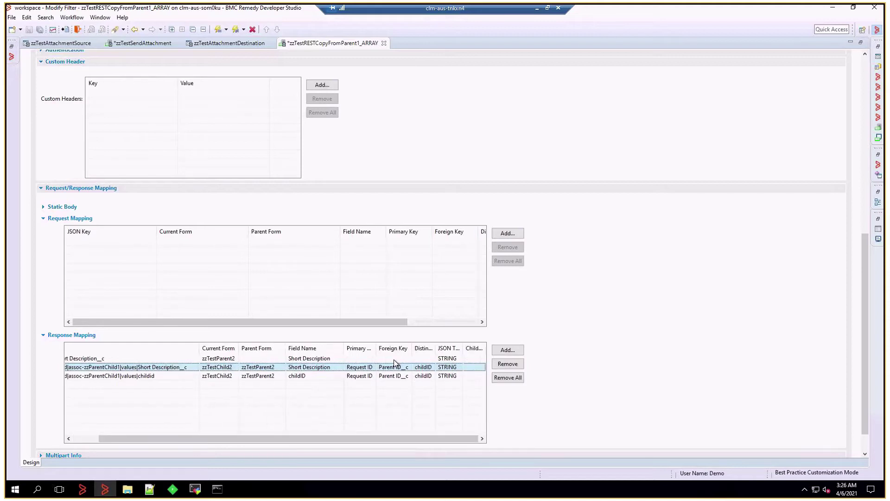
drag(377, 351, 392, 353)
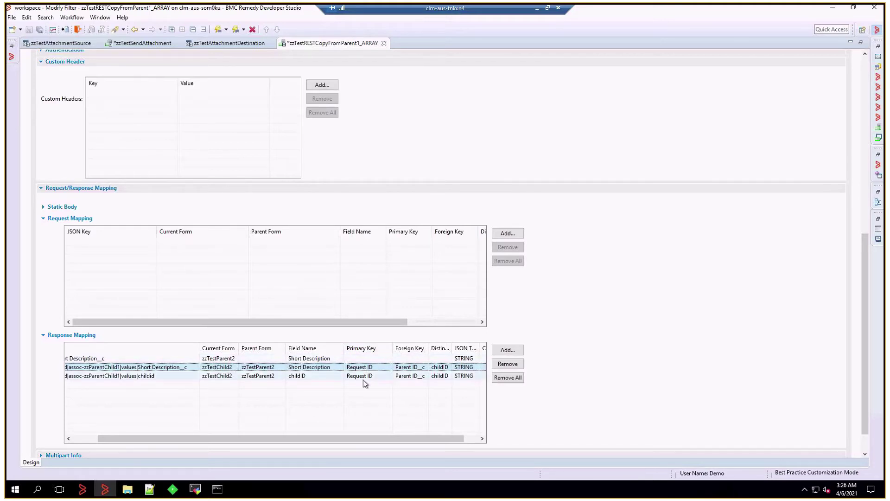
drag(430, 348, 436, 346)
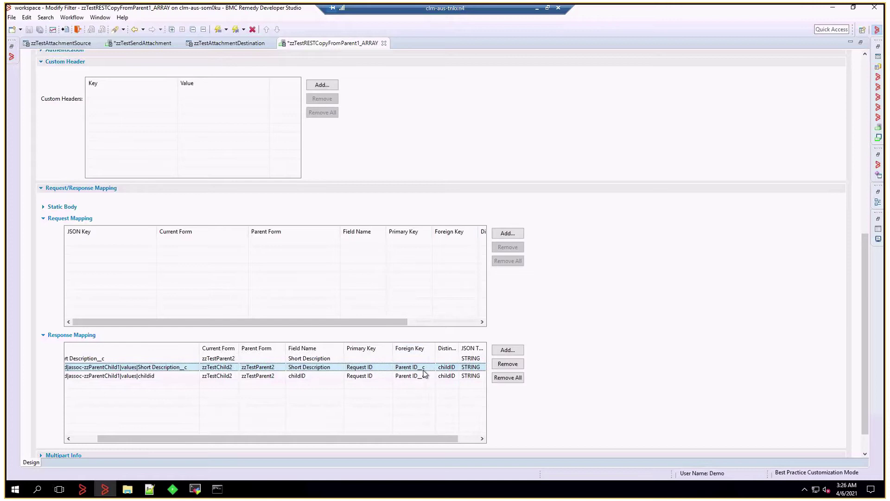
click(466, 441)
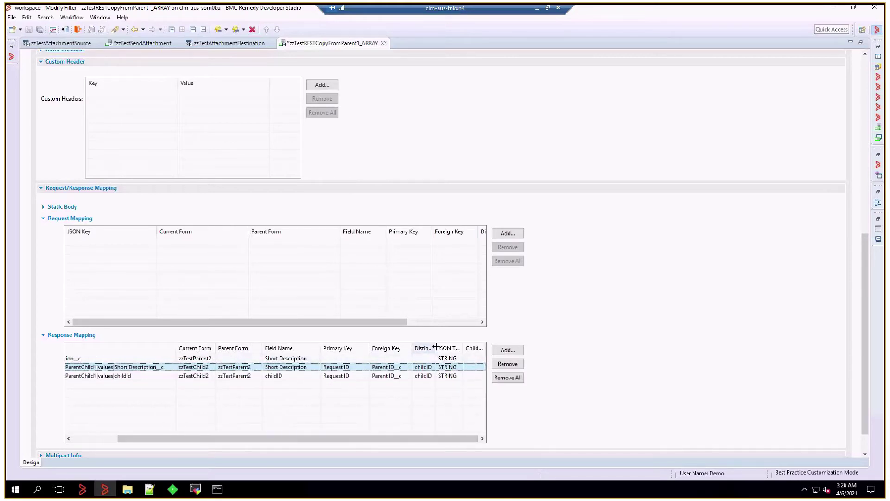
drag(436, 346, 465, 346)
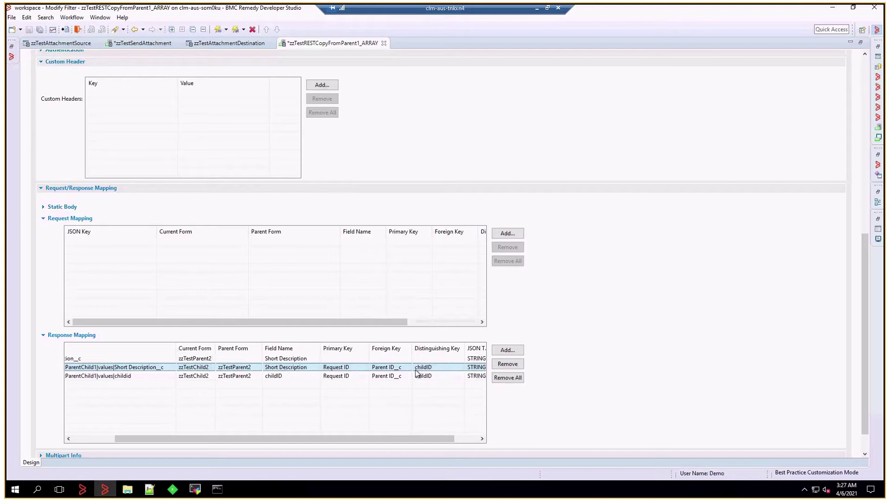
click(468, 439)
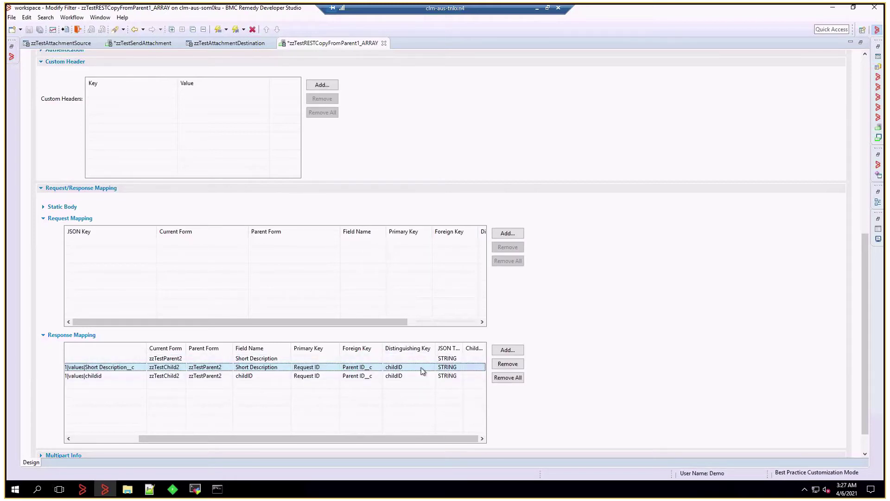
double_click(463, 348)
click(482, 439)
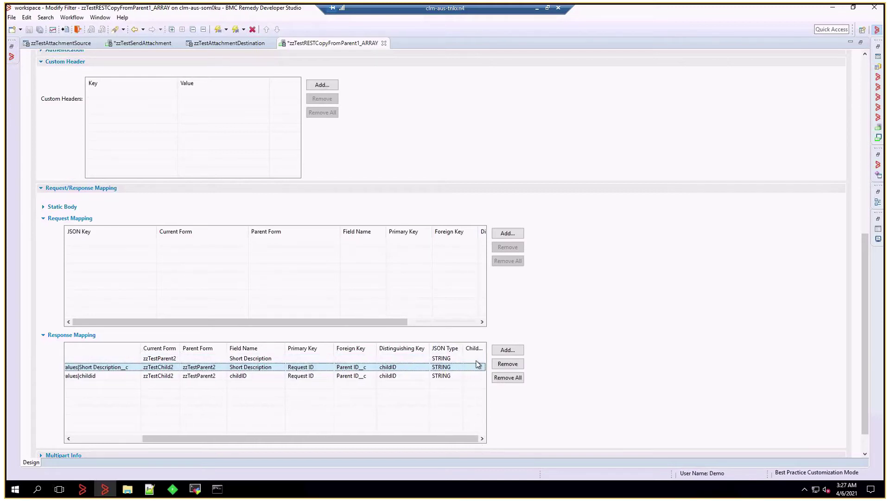
drag(439, 443, 288, 444)
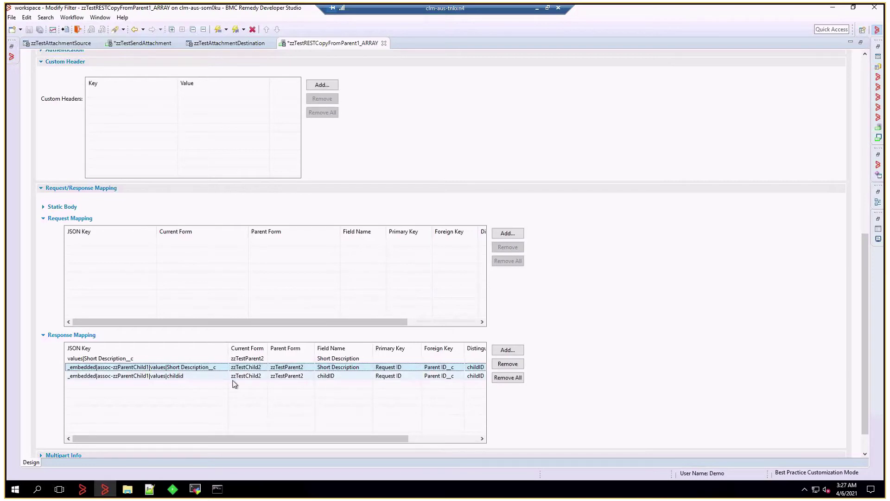
click(449, 439)
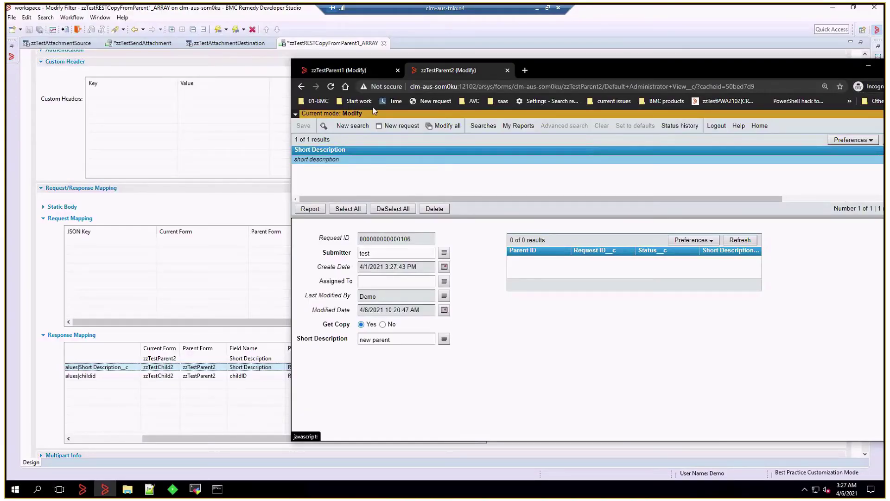
- Open zzTestParent1 record 214 'new parent' and refresh its child table to list child 214.1–214.3
click(350, 71)
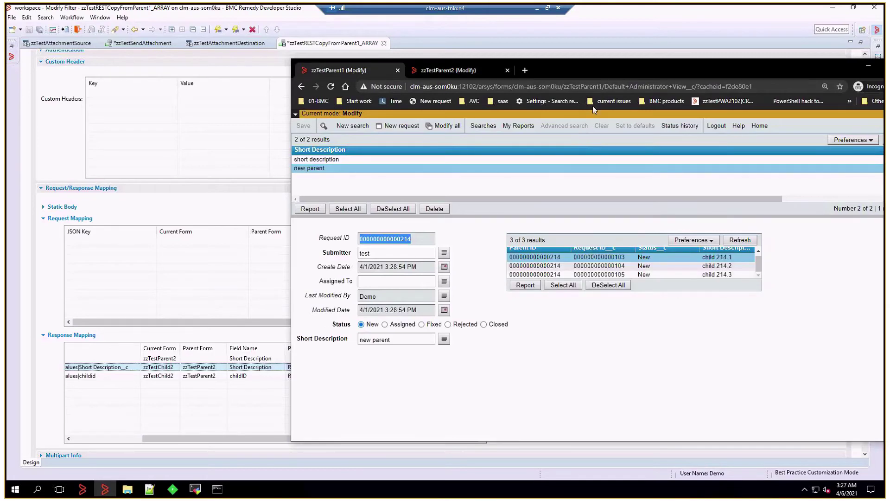
double_click(566, 86)
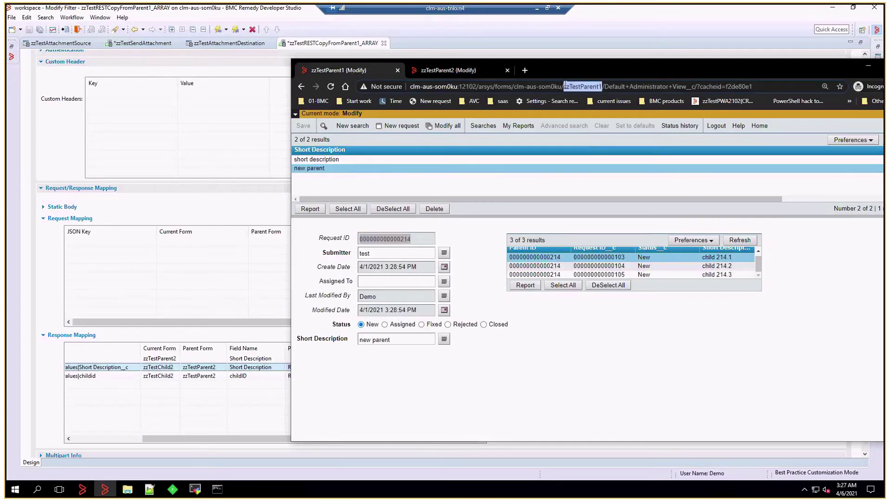
click(327, 159)
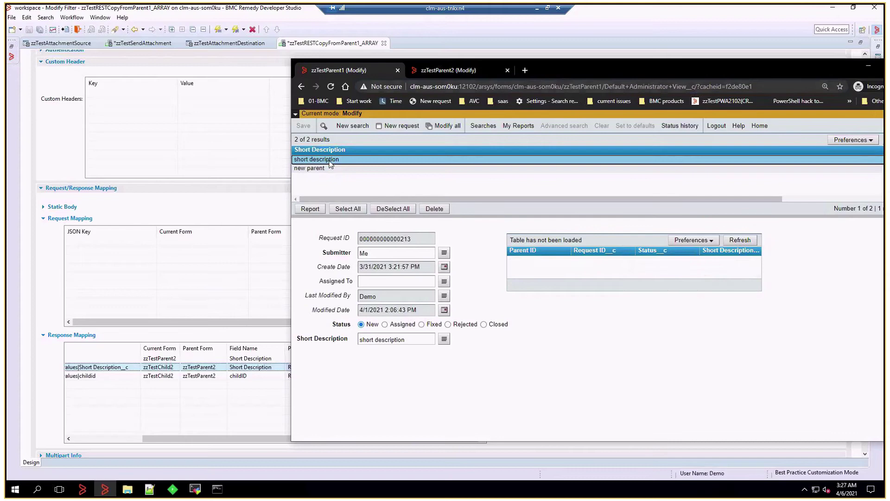
click(740, 240)
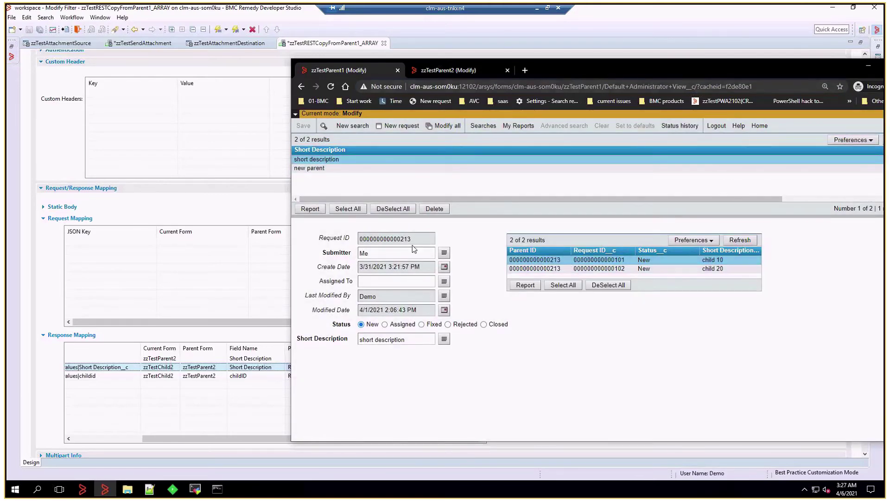
drag(411, 239, 360, 239)
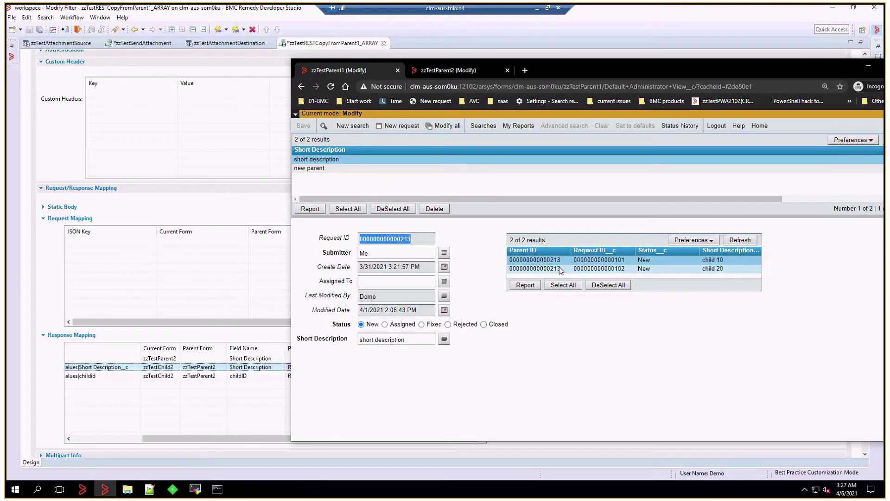
click(334, 167)
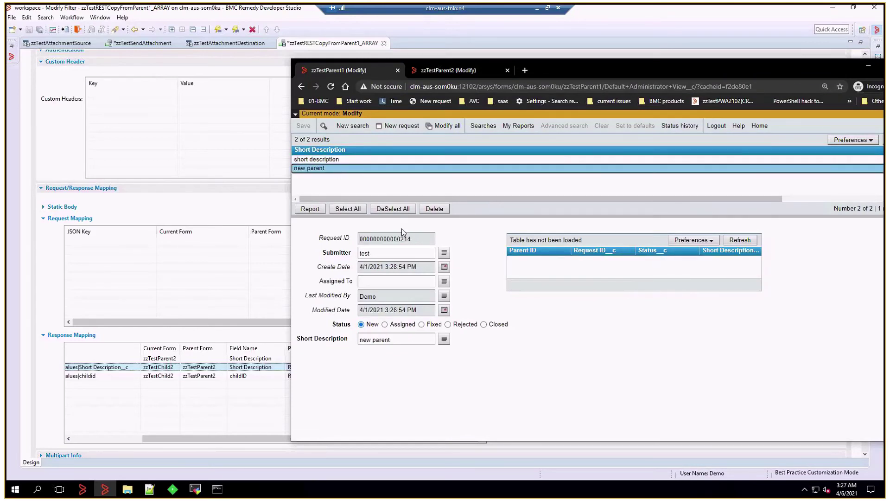
click(740, 240)
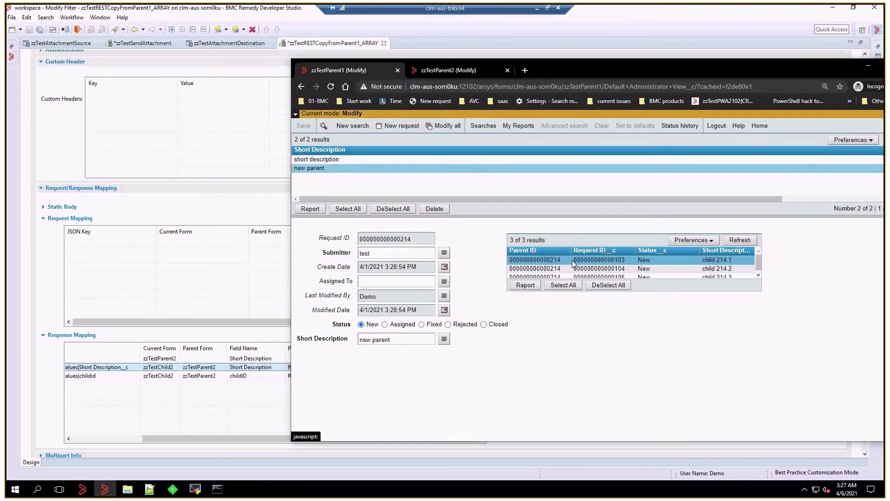
click(758, 275)
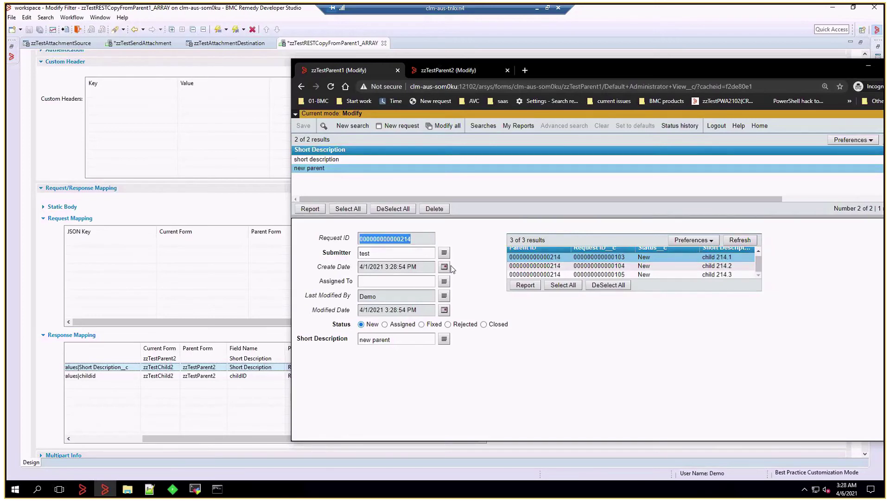
click(423, 239)
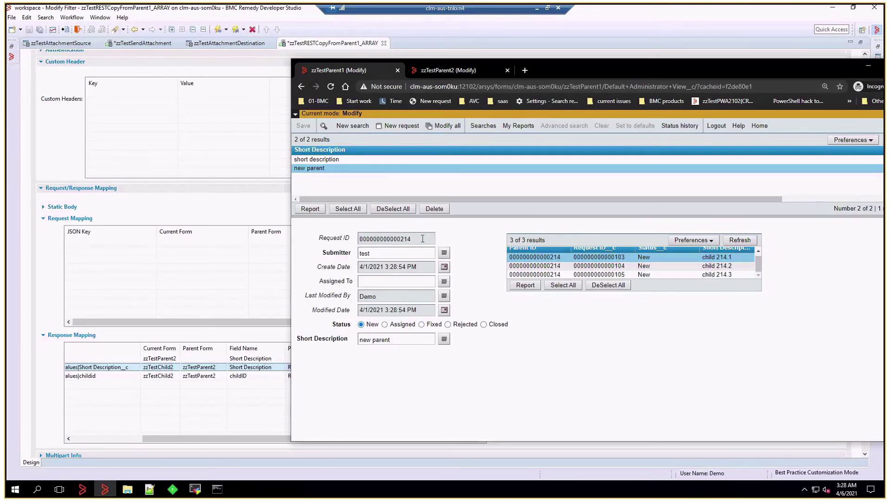
double_click(384, 238)
key(ctrl+c)
click(453, 71)
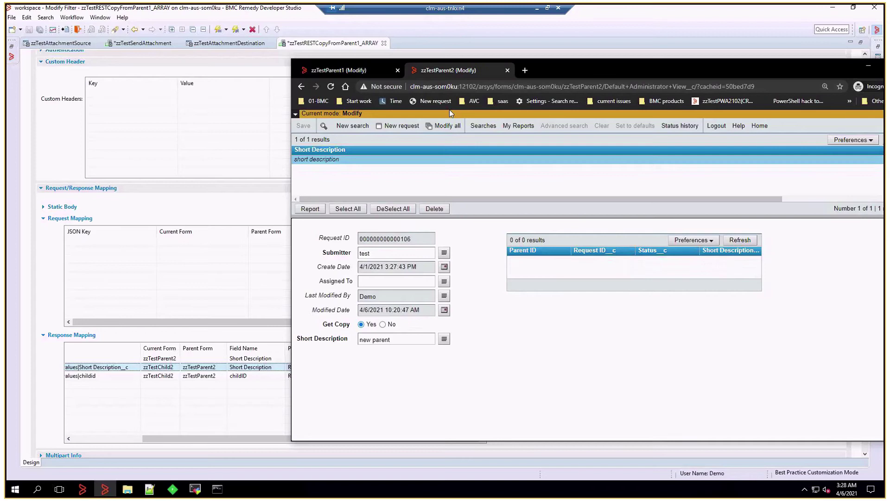
triple_click(410, 339)
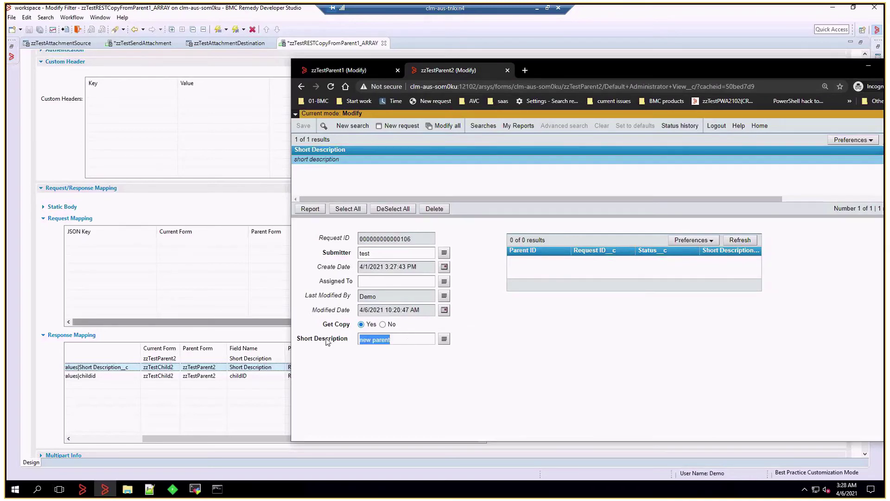
key(ctrl+v)
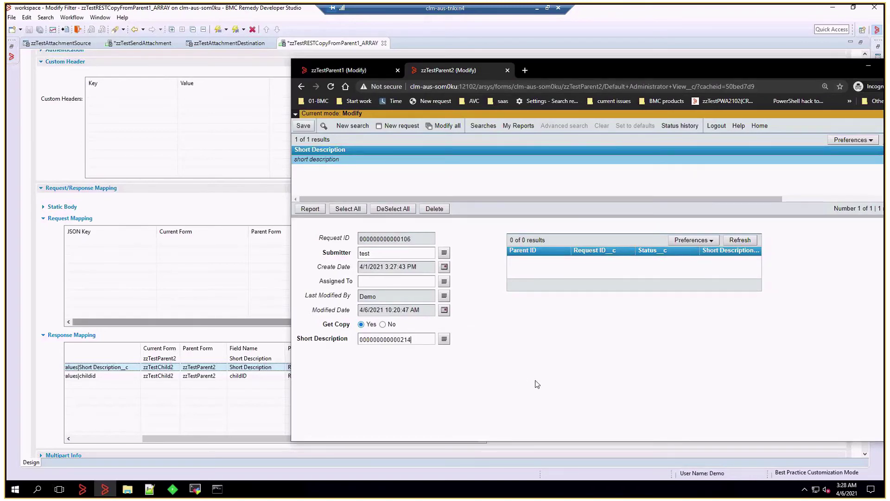
click(303, 126)
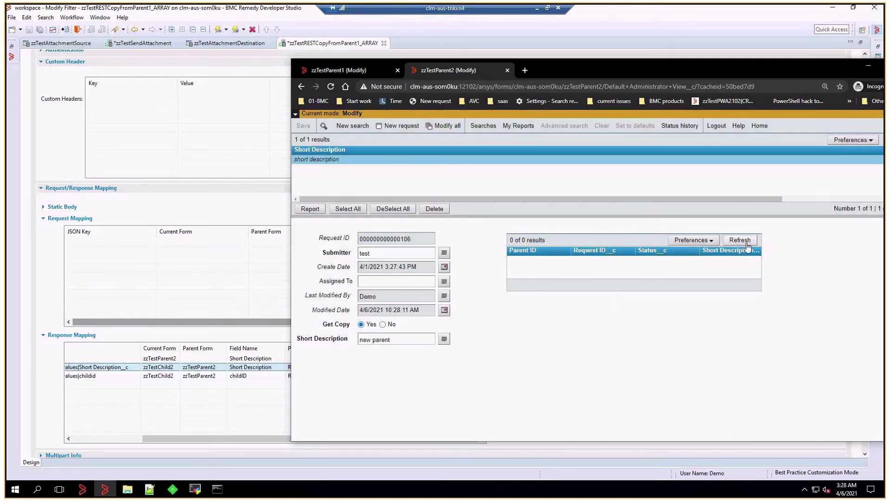
click(742, 241)
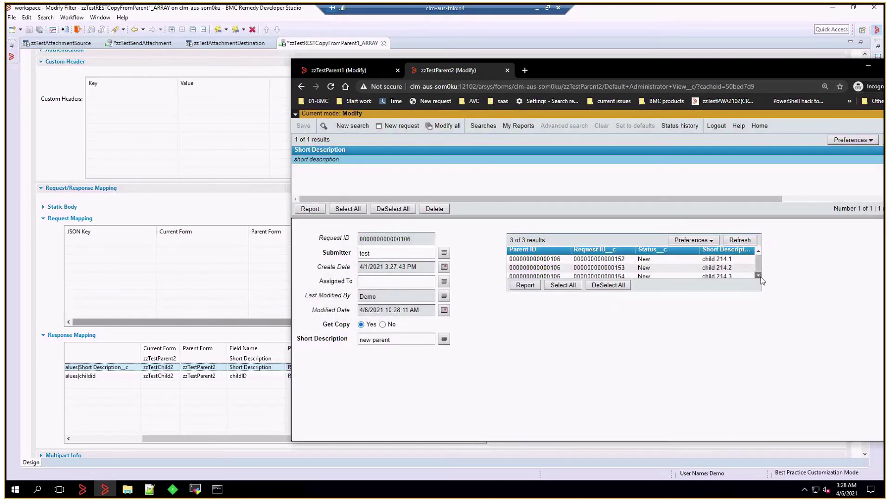
scroll(761, 277, down, 1)
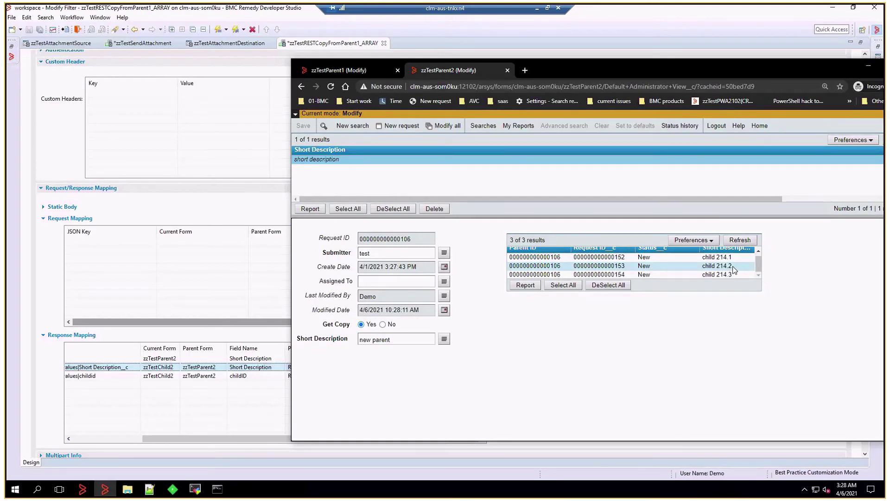
- Compare against zzTestParent1's child 214.3 row, load parent record 213, and return to zzTestParent2
key(ctrl+shift+Tab)
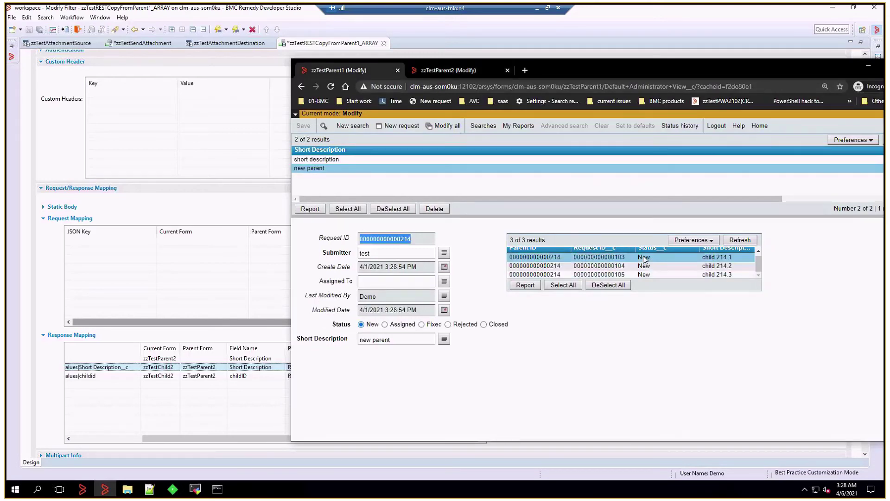
click(731, 273)
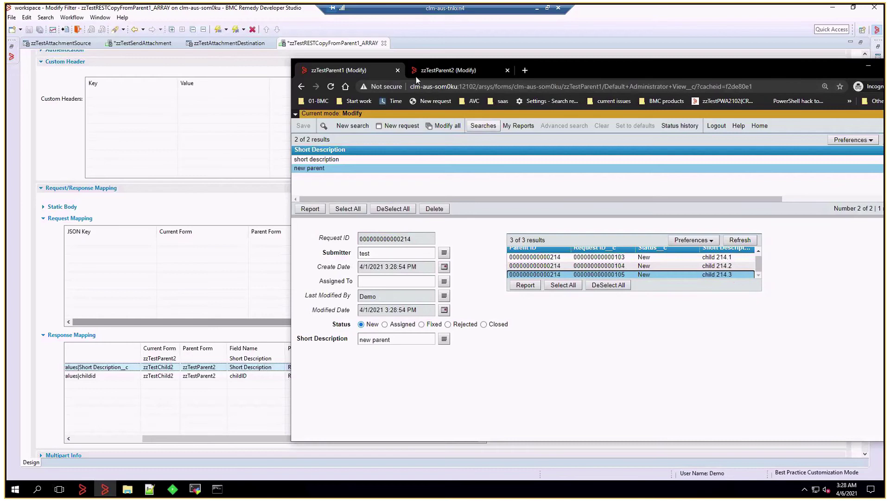
click(347, 163)
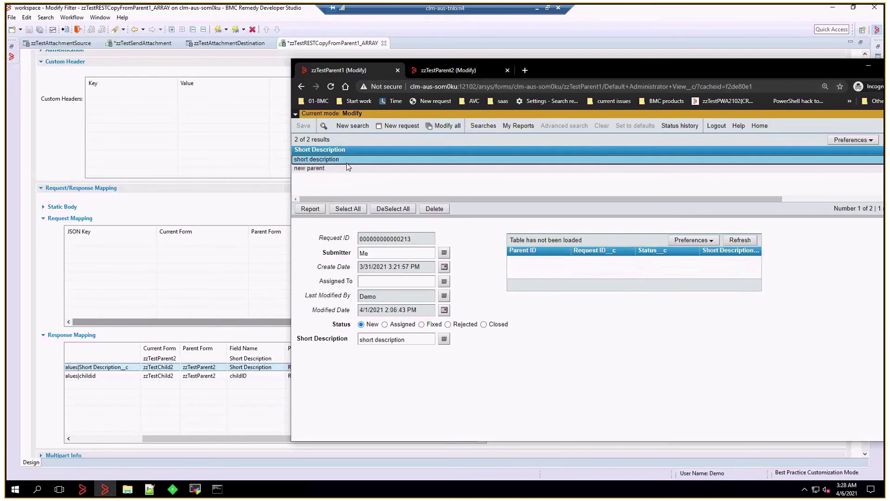
click(444, 73)
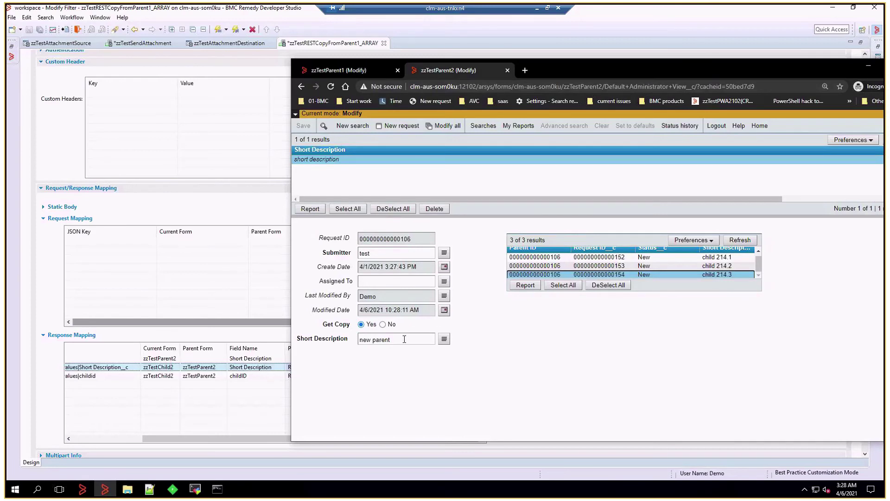
click(328, 342)
key(ctrl+v)
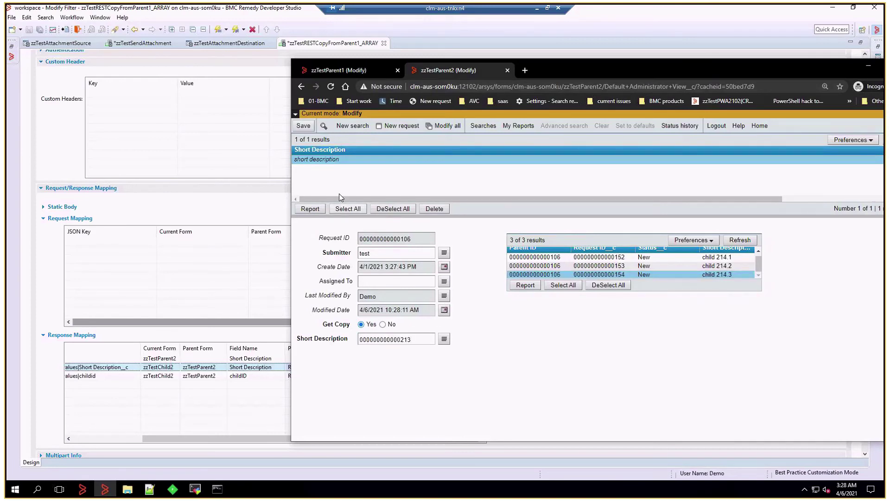
click(304, 130)
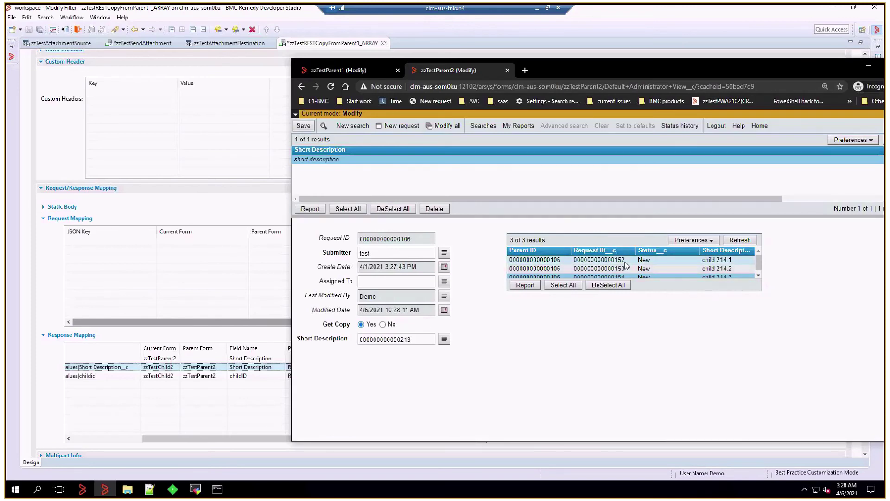
click(759, 277)
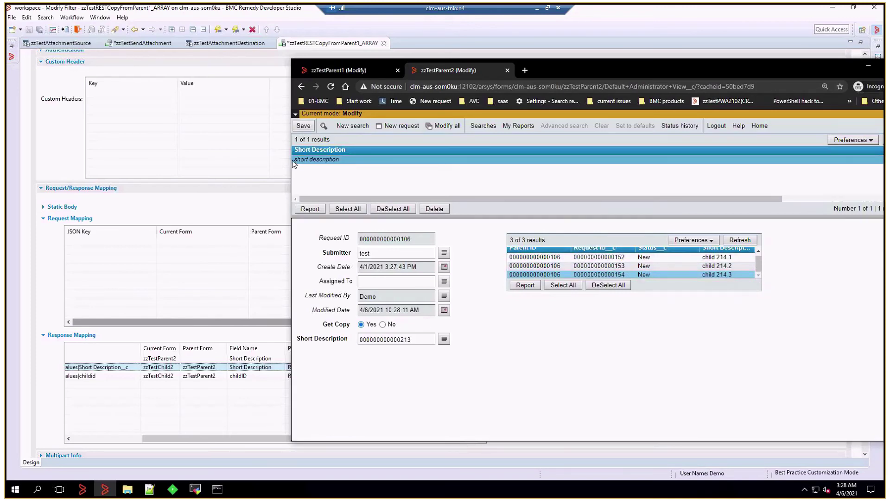
click(303, 126)
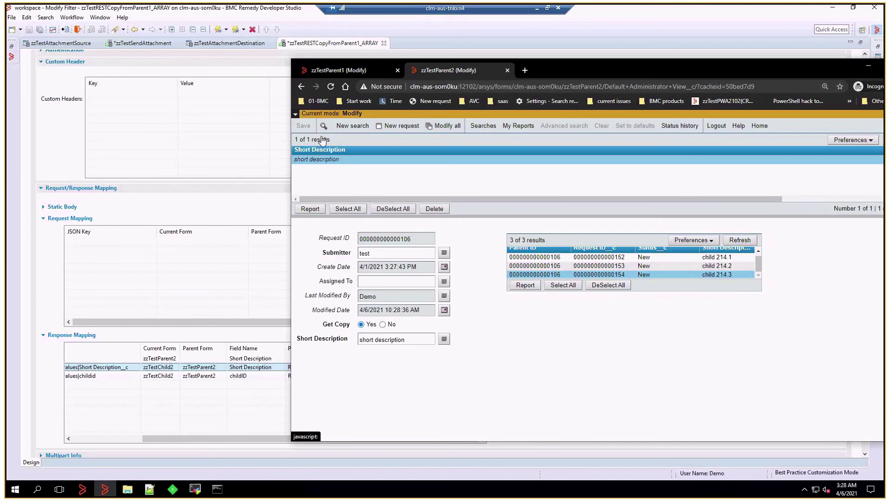
click(740, 240)
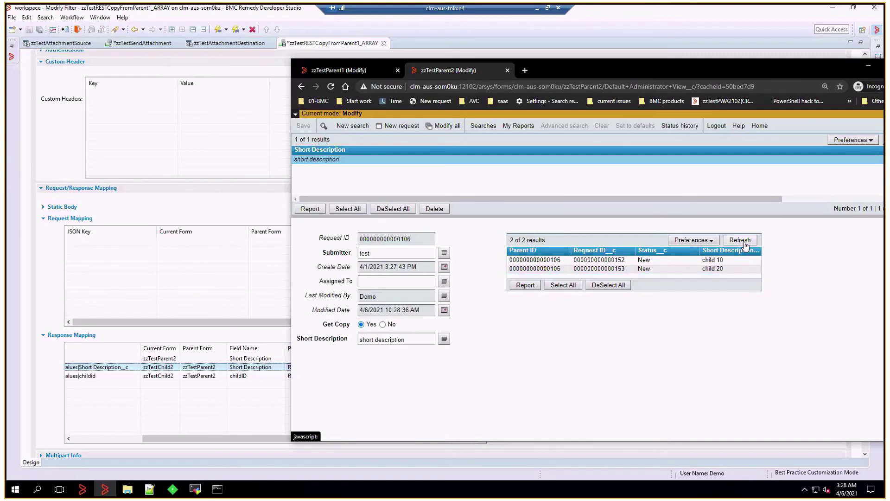
- Open the copied child 20 record, then return to the Developer Studio filter
click(624, 270)
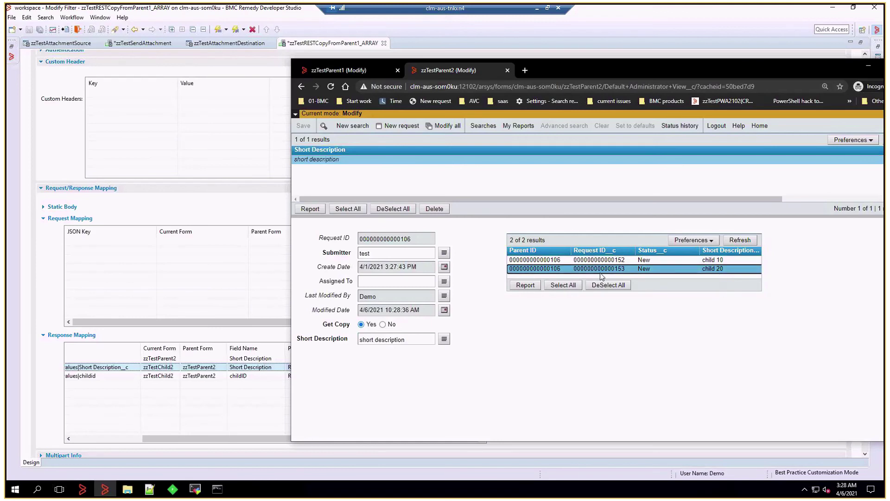
double_click(546, 269)
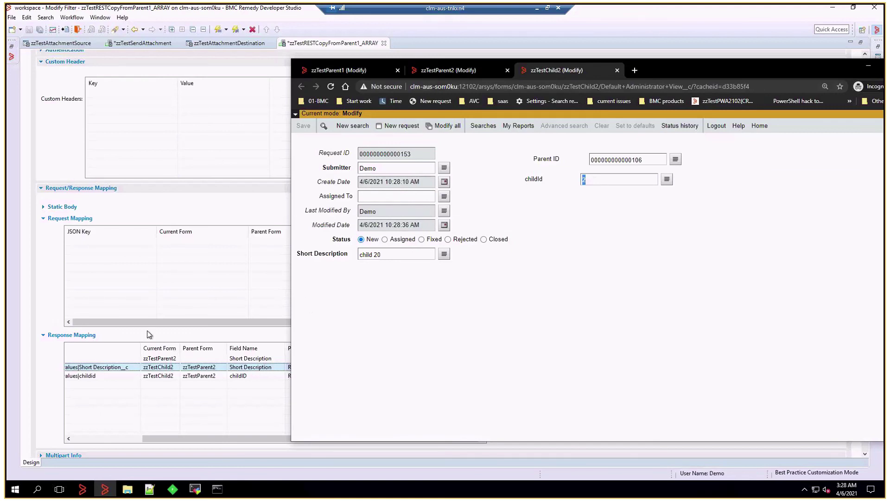
click(147, 330)
click(92, 439)
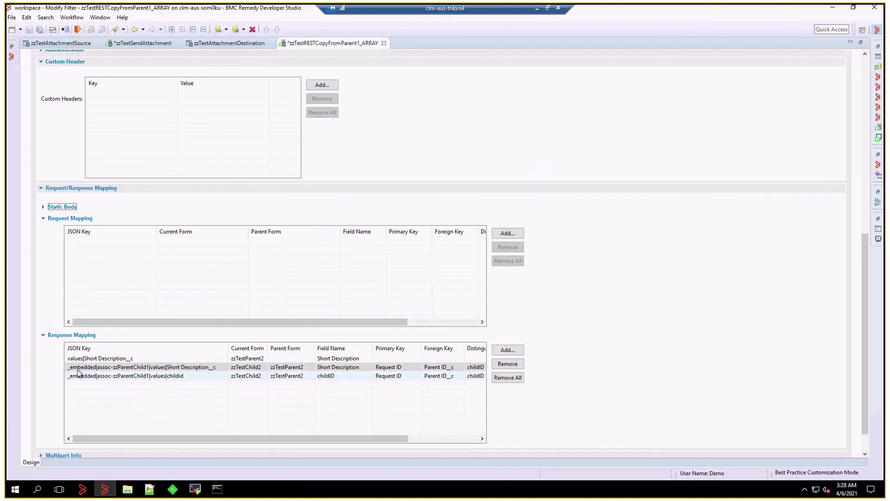
click(122, 358)
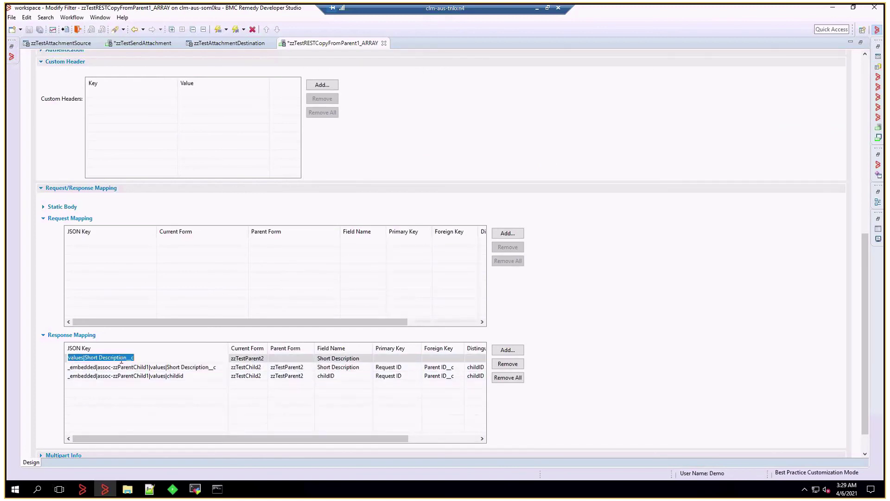
click(82, 368)
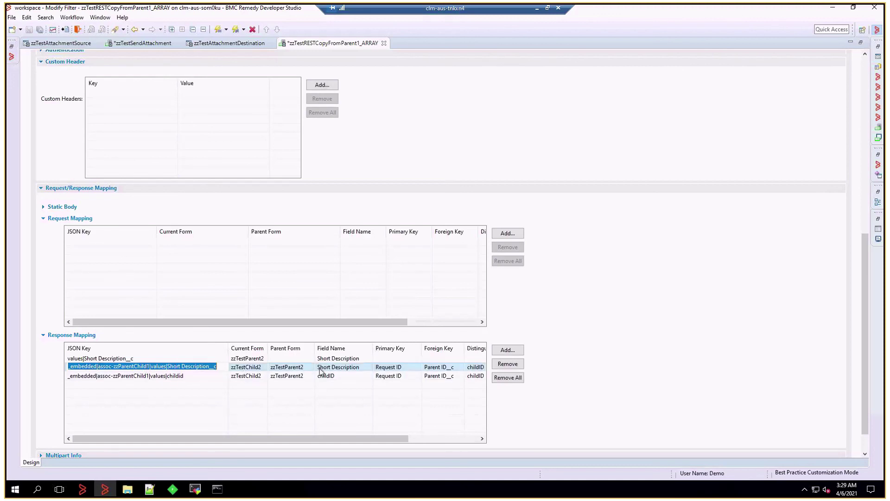
click(455, 438)
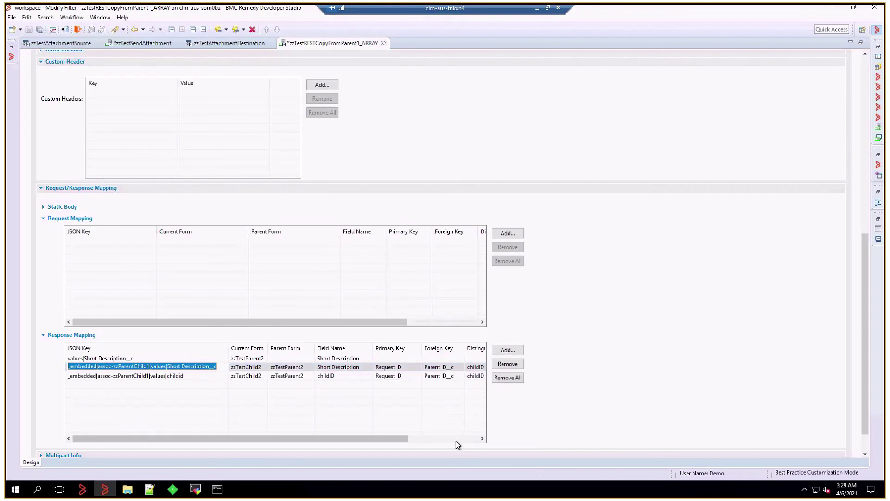